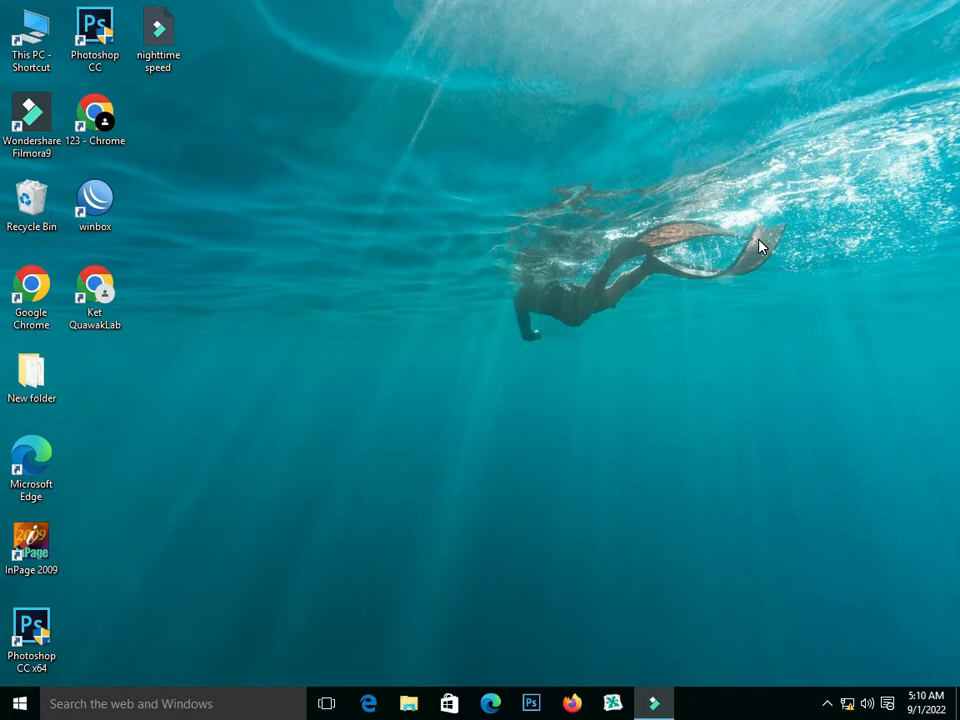
- Open WinBox and connect to the discovered MikroTik RB450G router
double_click(104, 204)
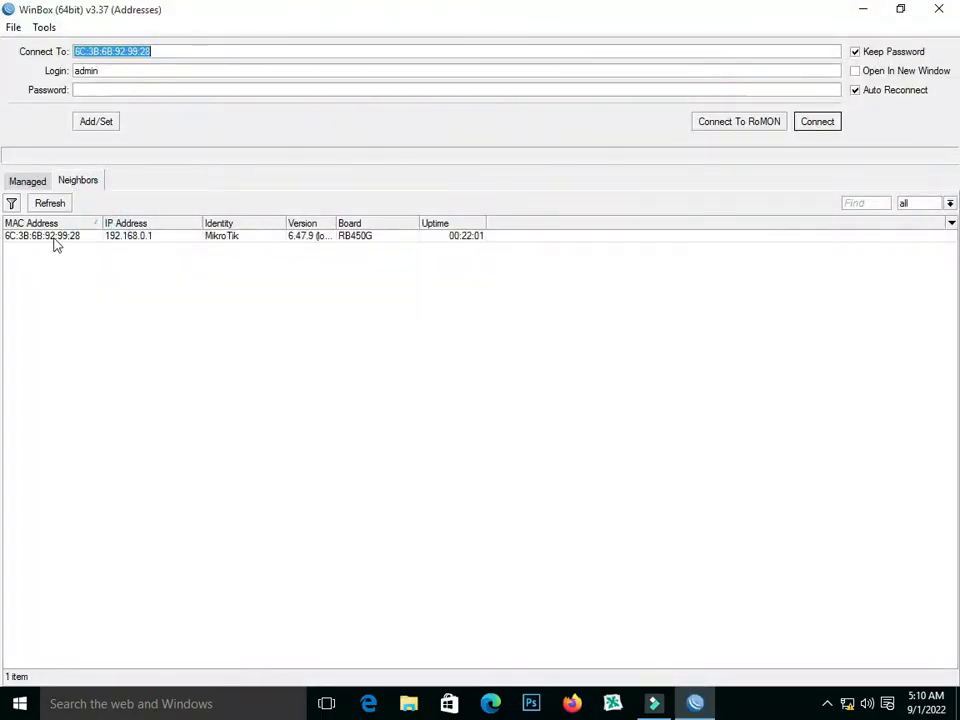
click(55, 237)
click(806, 123)
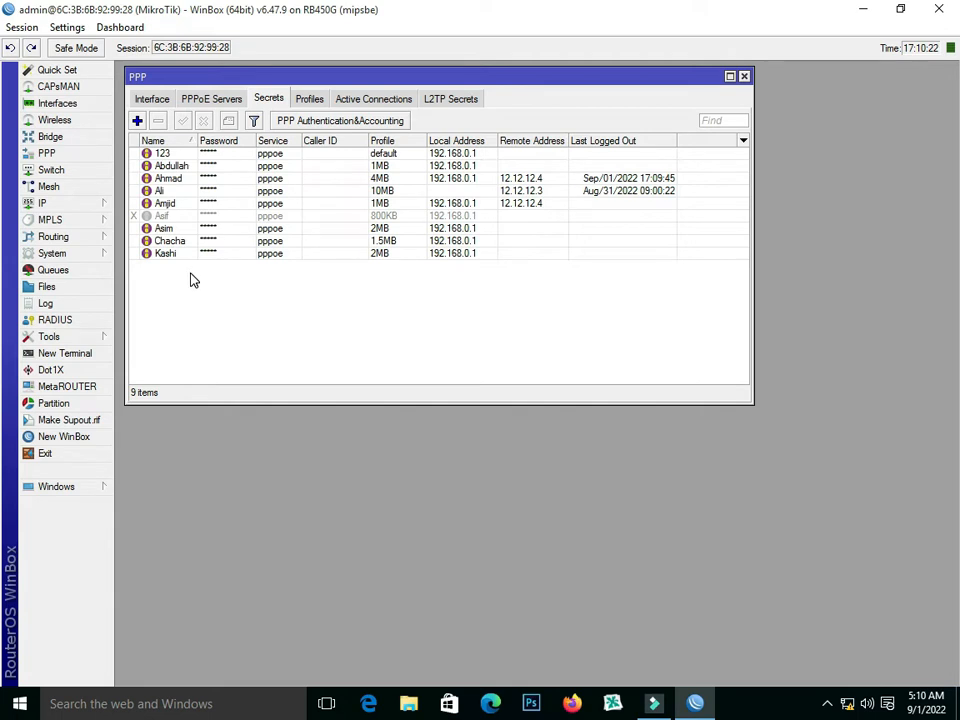
- Copy the remote address 12.12.12.4 from the PPP secret with the 4MB profile and close the secret
click(170, 179)
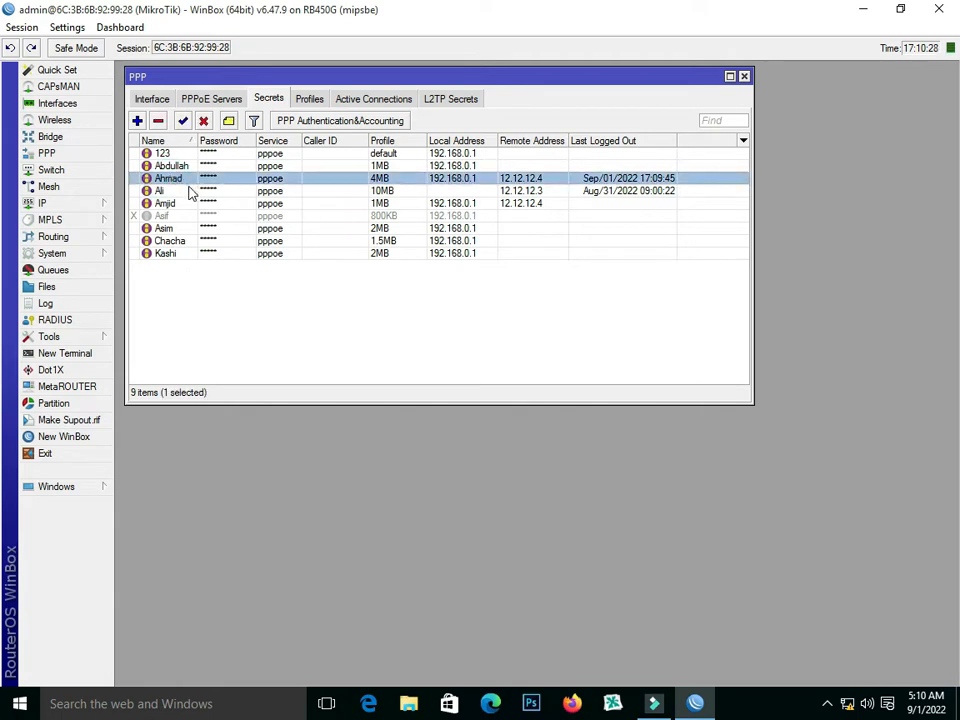
double_click(168, 180)
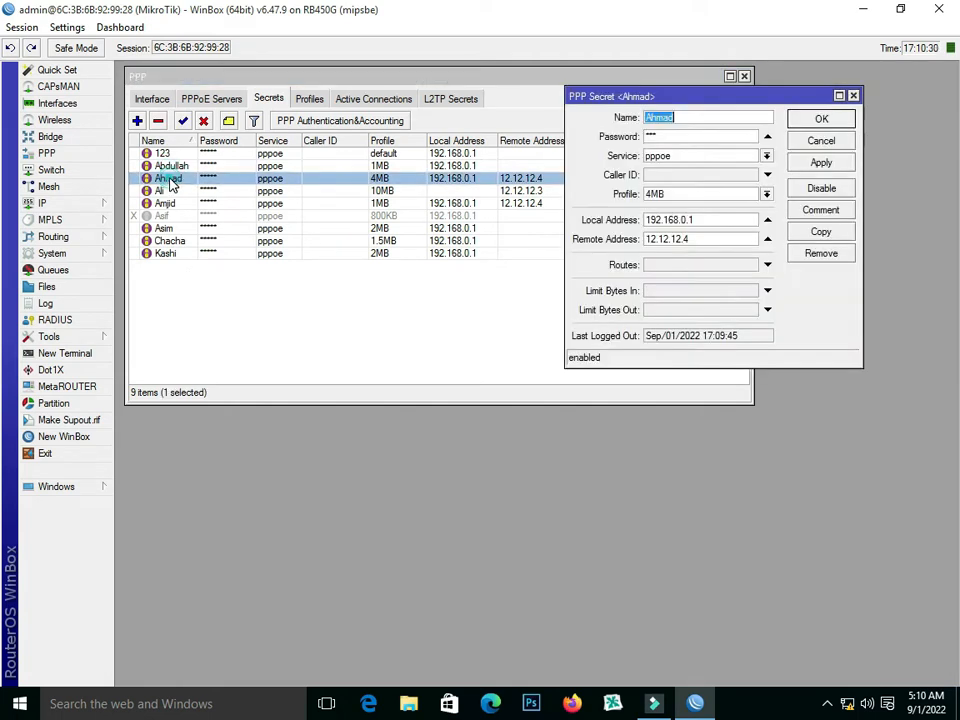
drag(706, 246, 668, 245)
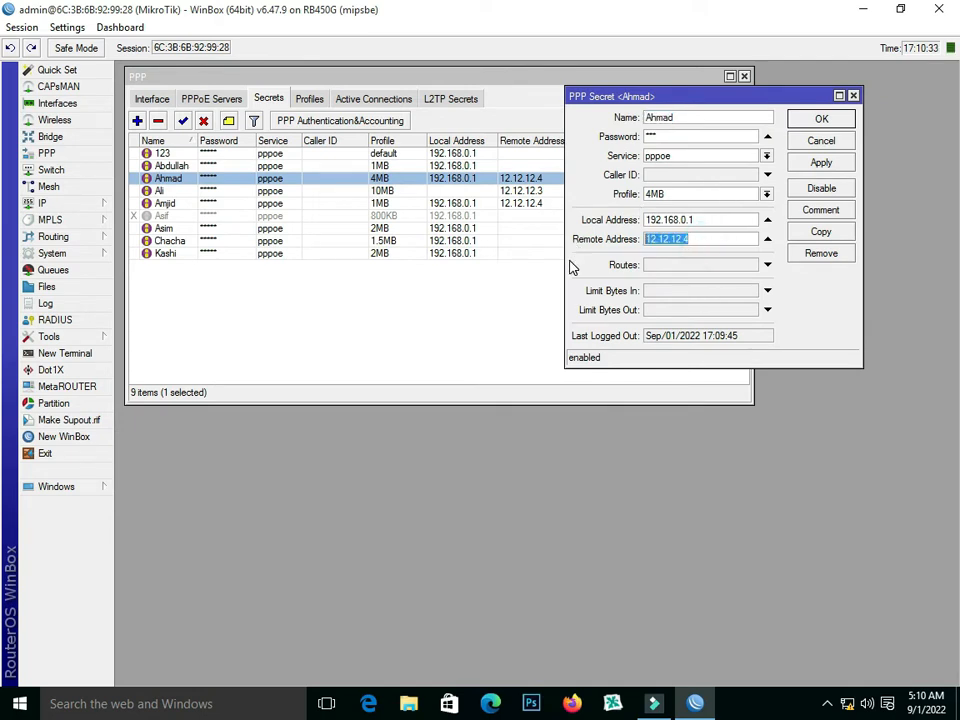
click(695, 241)
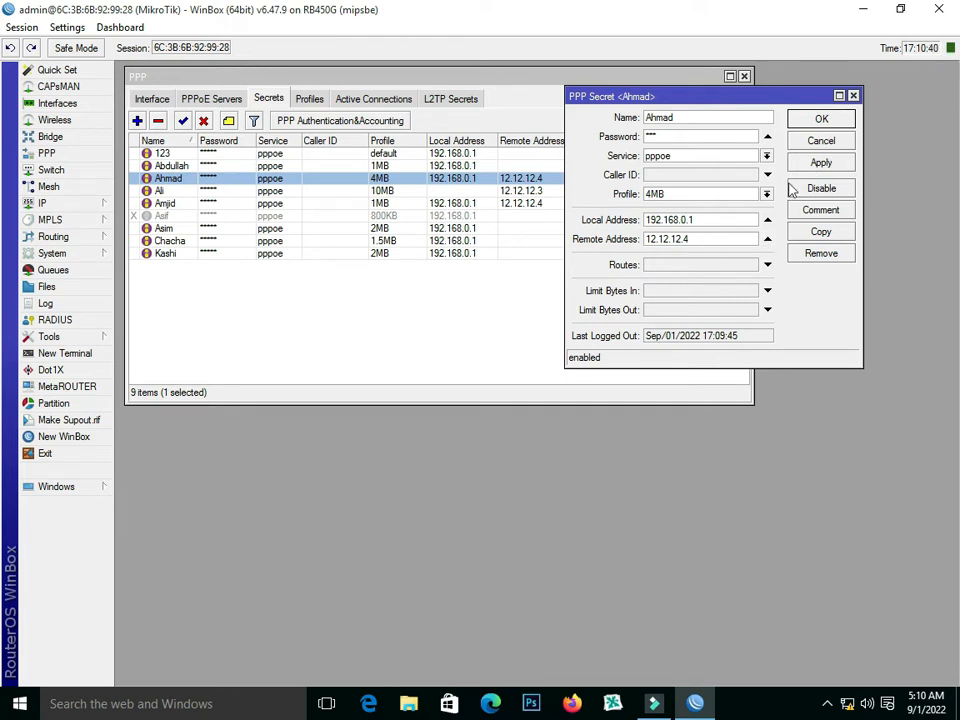
double_click(707, 240)
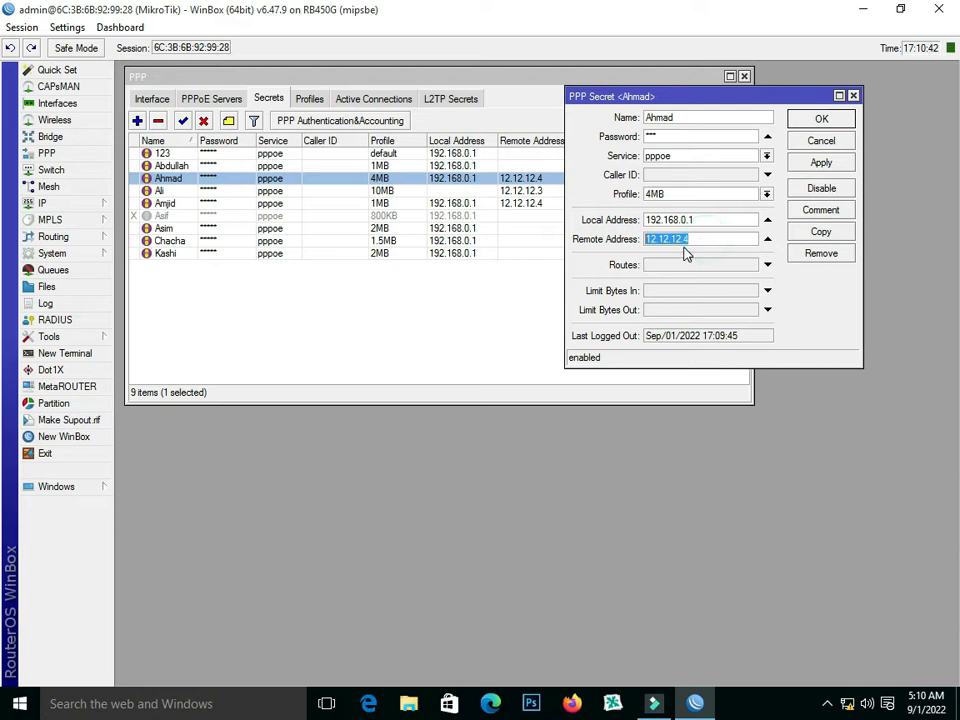
right_click(700, 240)
click(714, 269)
click(816, 120)
- Create a firewall mangle rule with chain forward and the copied destination address 12.12.12.4
click(88, 203)
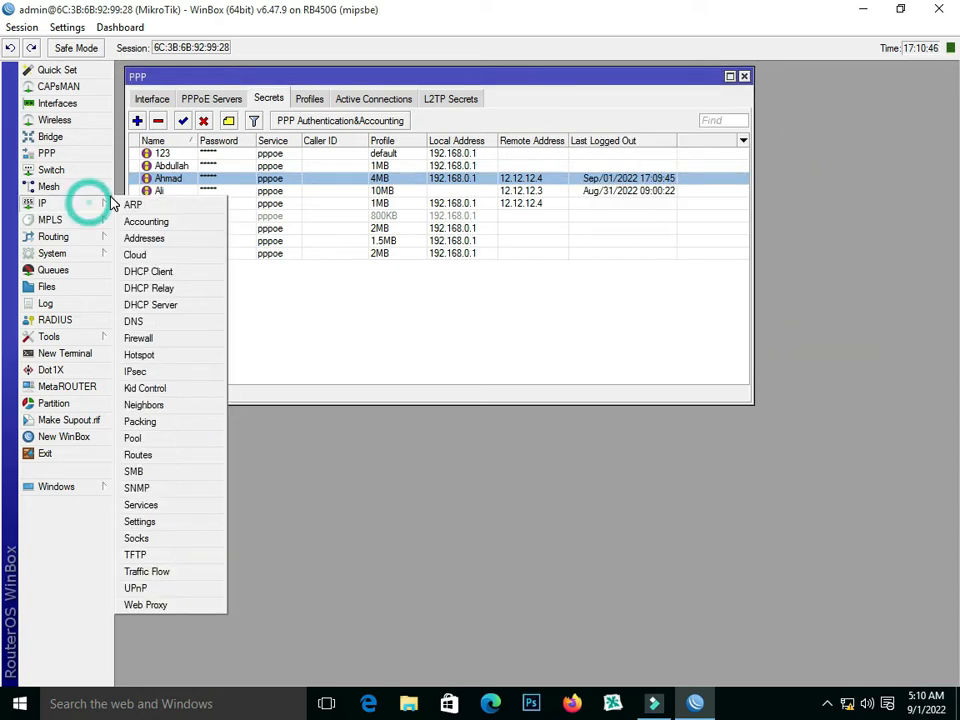
click(160, 341)
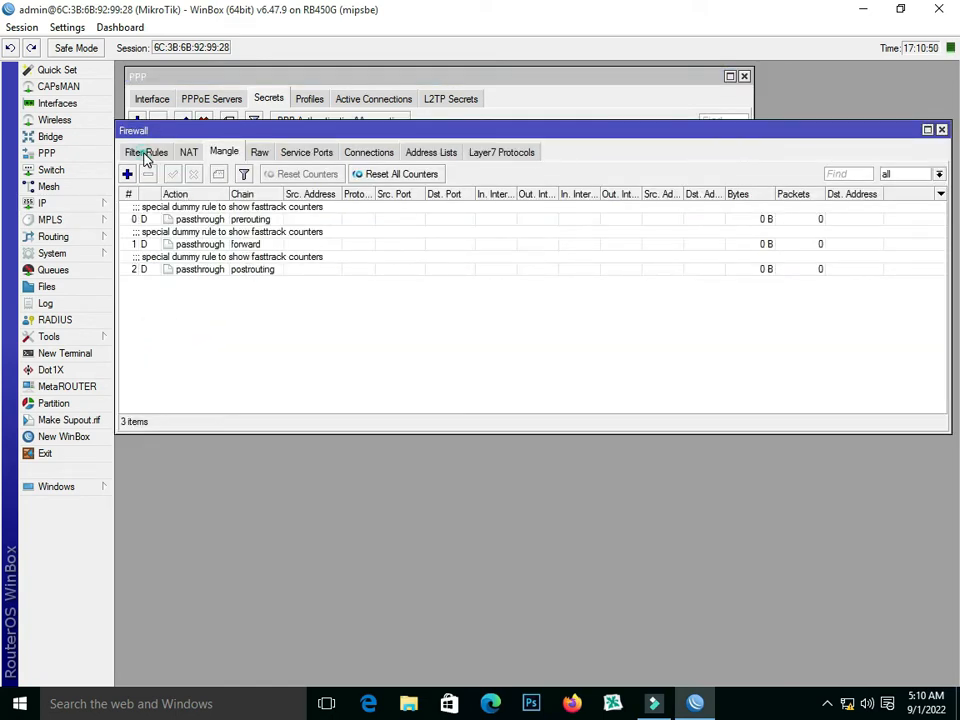
click(146, 155)
click(224, 152)
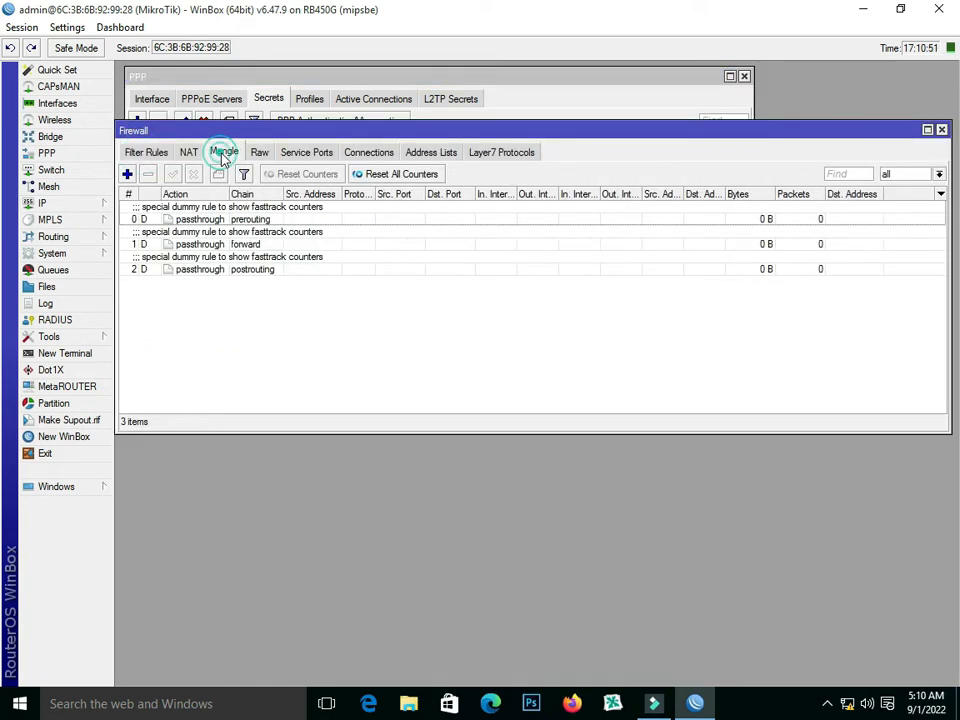
click(127, 174)
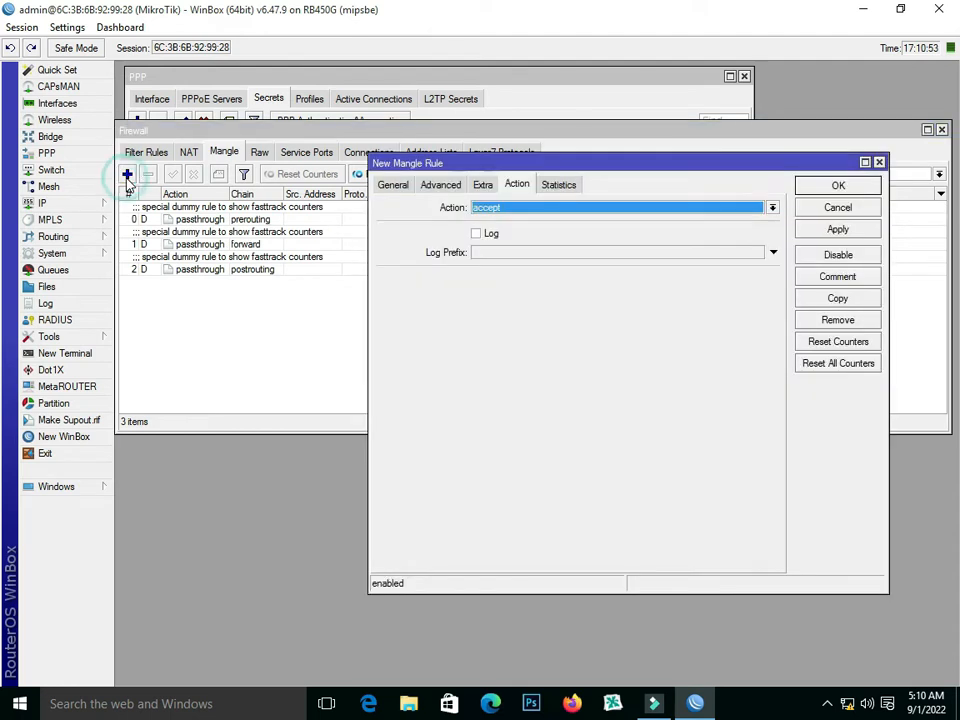
click(381, 187)
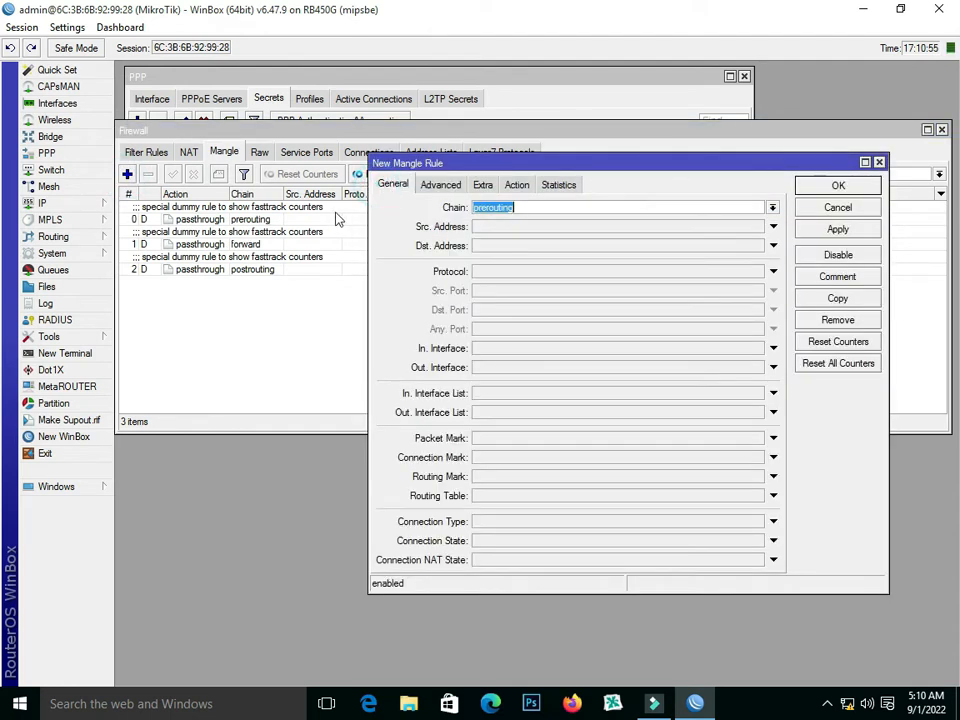
click(773, 207)
click(610, 221)
click(489, 245)
right_click(512, 250)
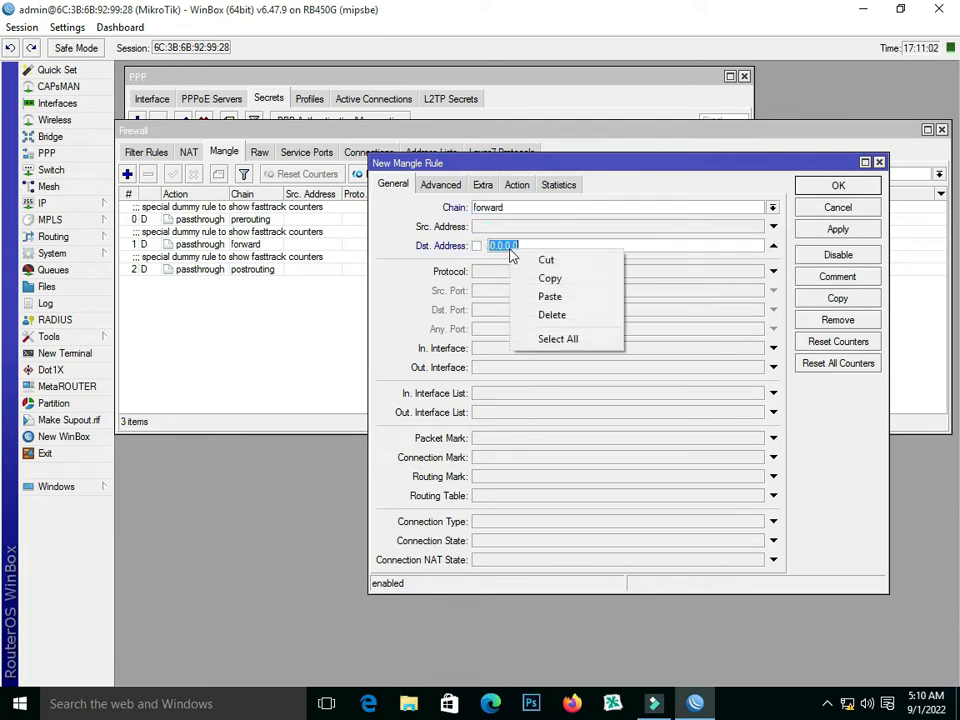
click(557, 300)
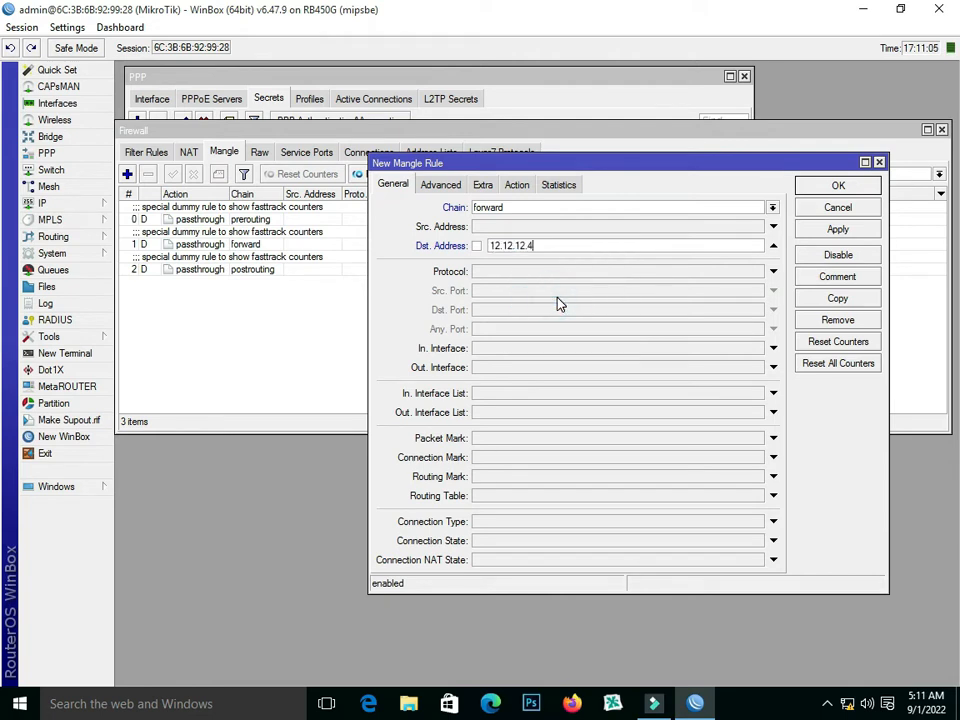
- Set the new mangle rule's action to passthrough
click(449, 188)
click(483, 185)
click(517, 185)
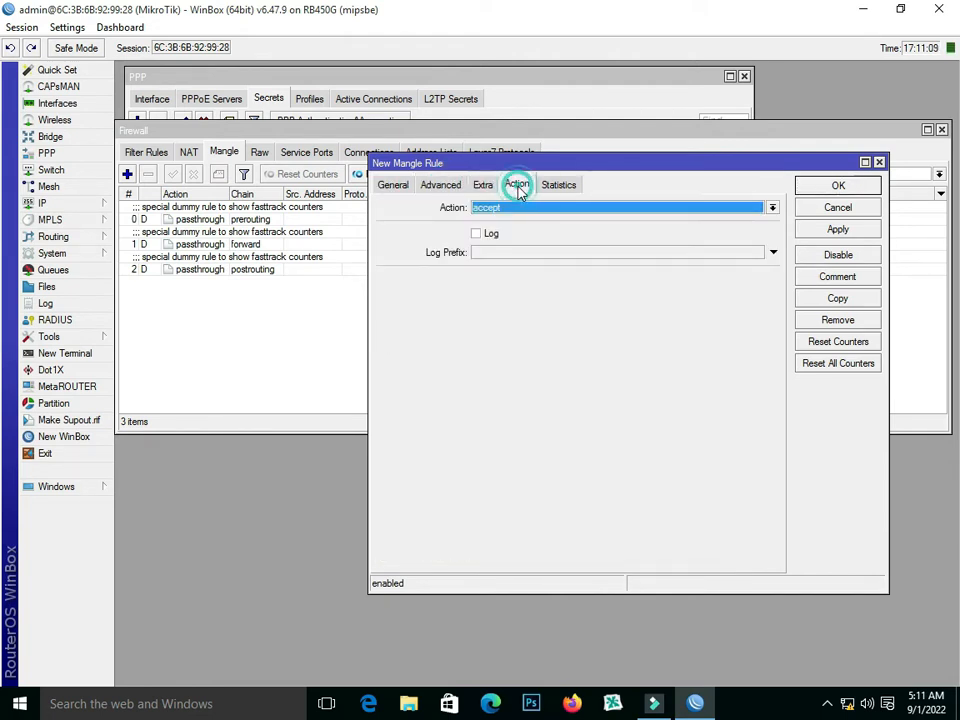
click(561, 207)
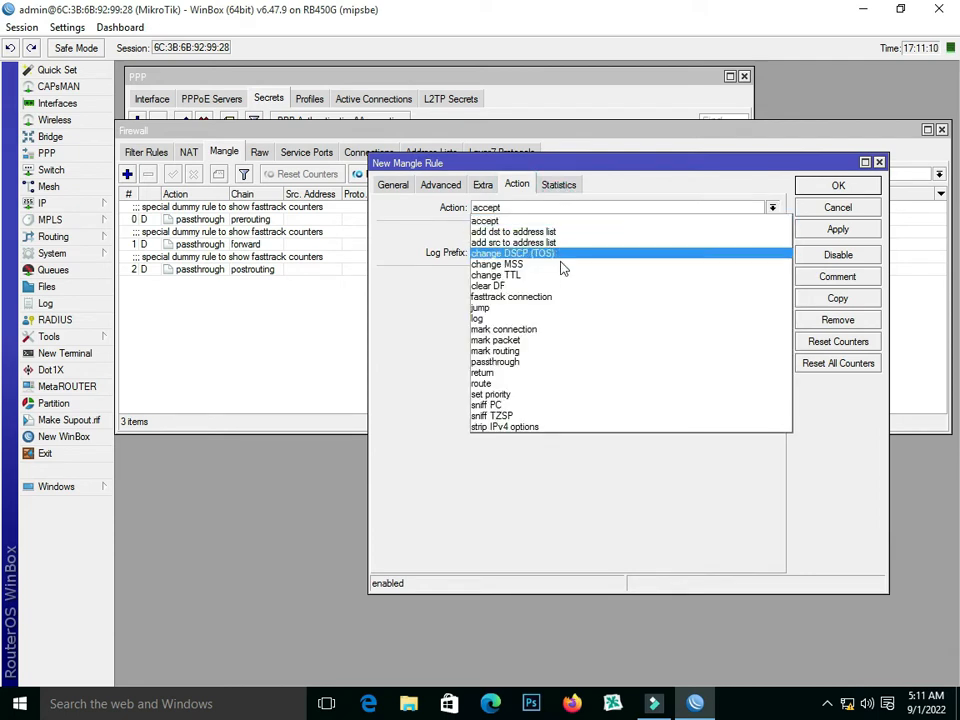
click(589, 364)
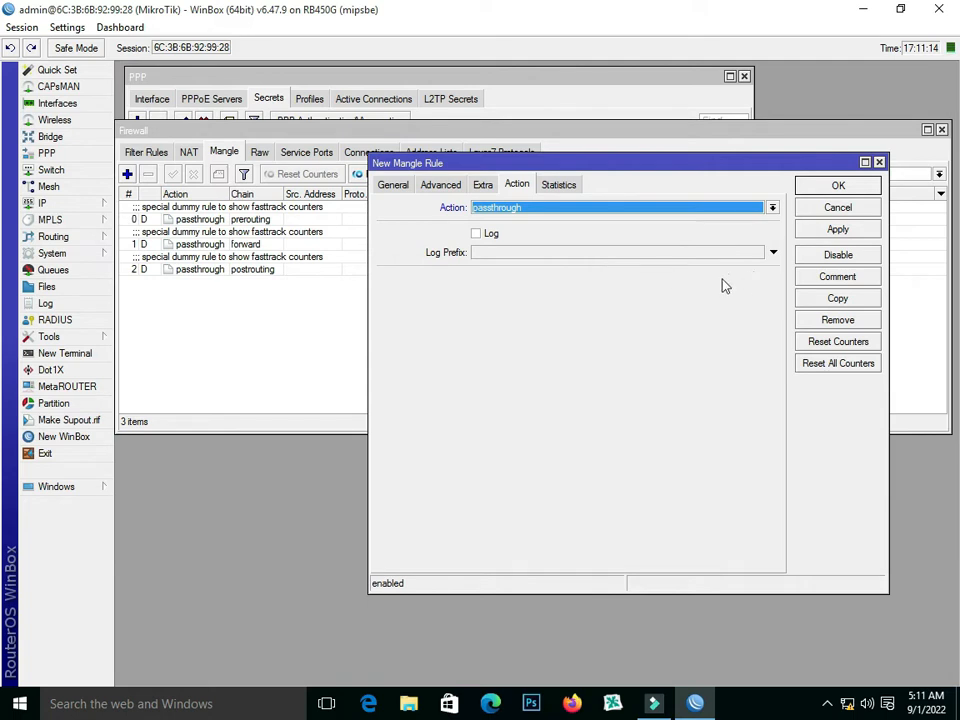
- Comment the mangle rule with the subscriber's name followed by "Max Bandwidth Check" and save the rule
click(836, 280)
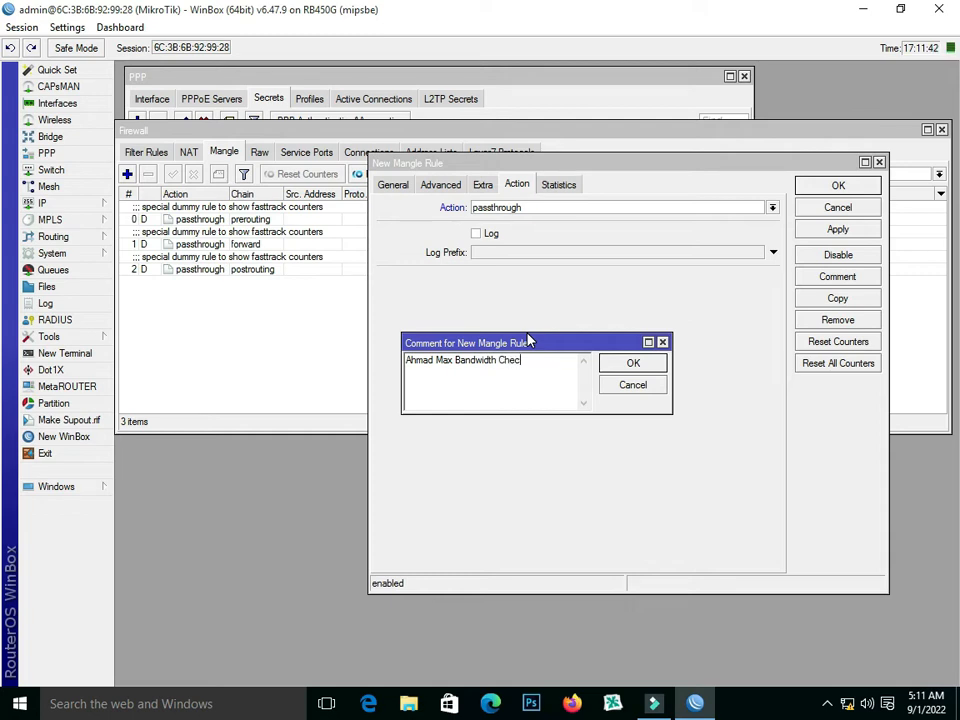
click(654, 367)
click(814, 230)
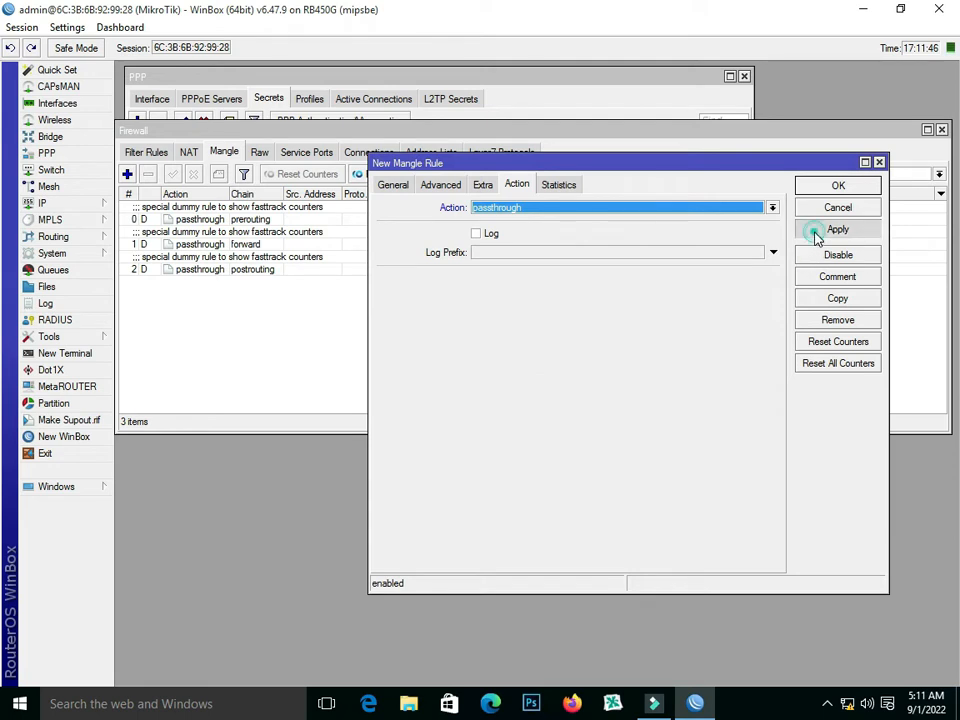
click(806, 187)
click(226, 294)
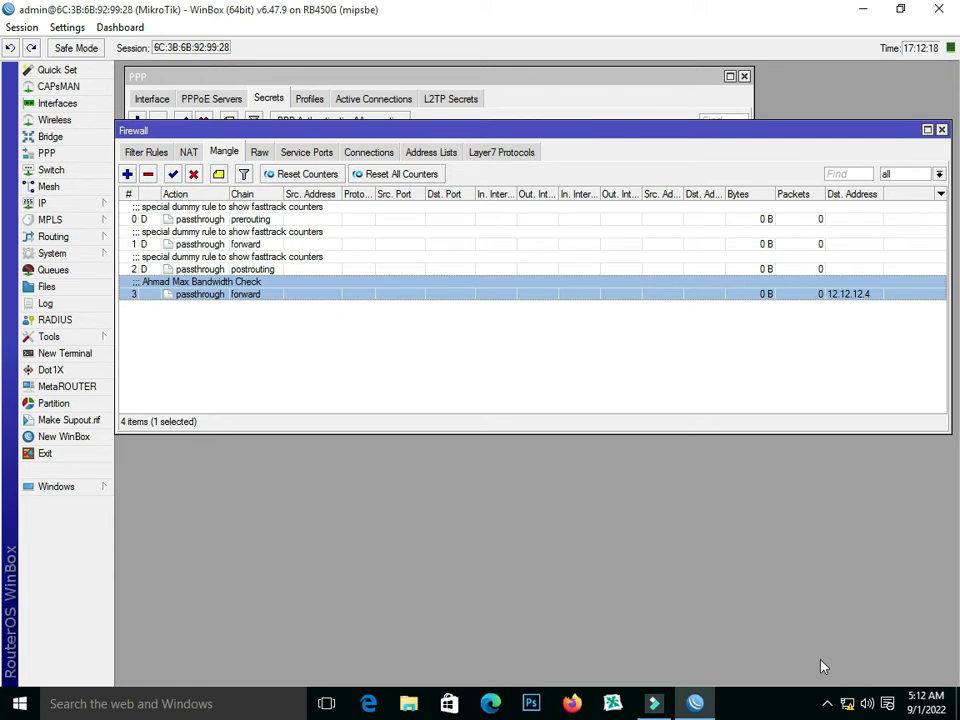
- Connect the Windows Broadband Connection by entering the subscriber's PPPoE username and password, and close the network settings
click(848, 707)
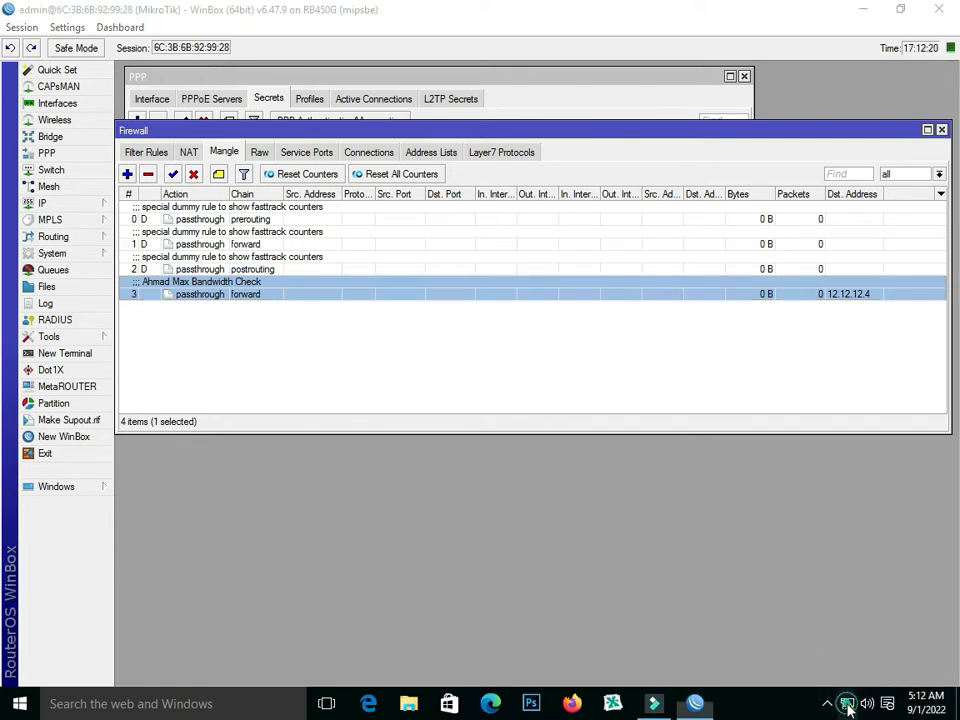
click(754, 292)
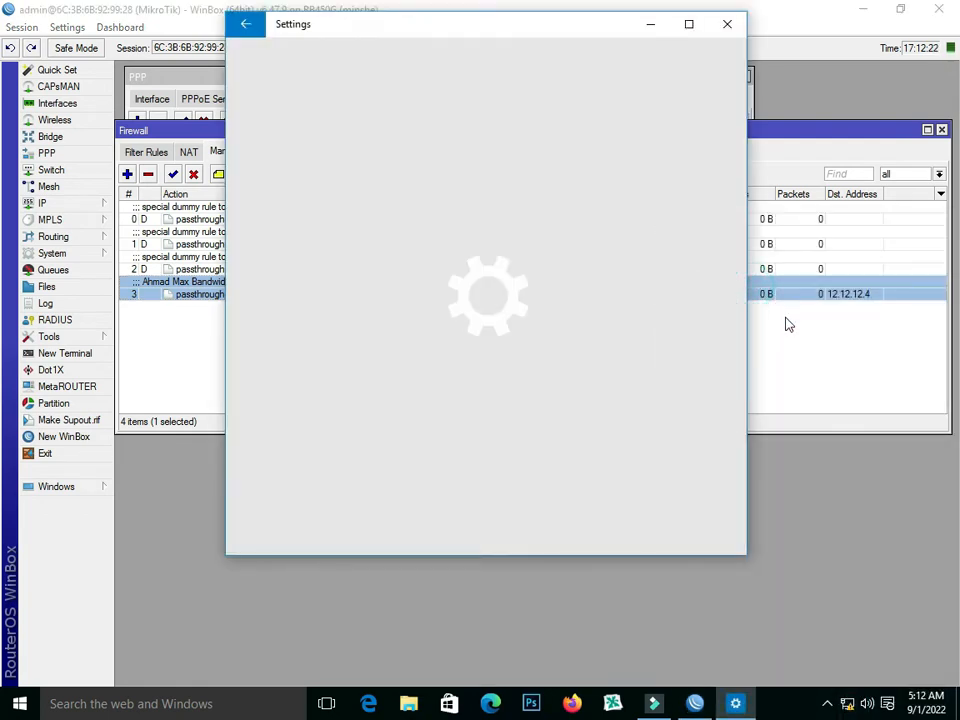
click(343, 180)
click(337, 216)
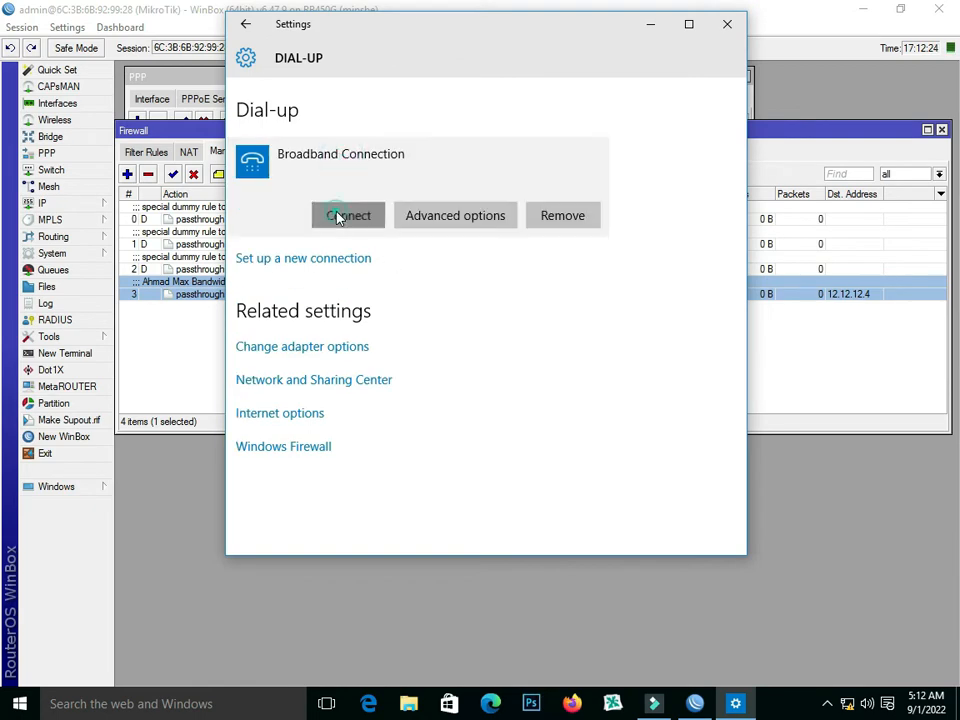
text(A)
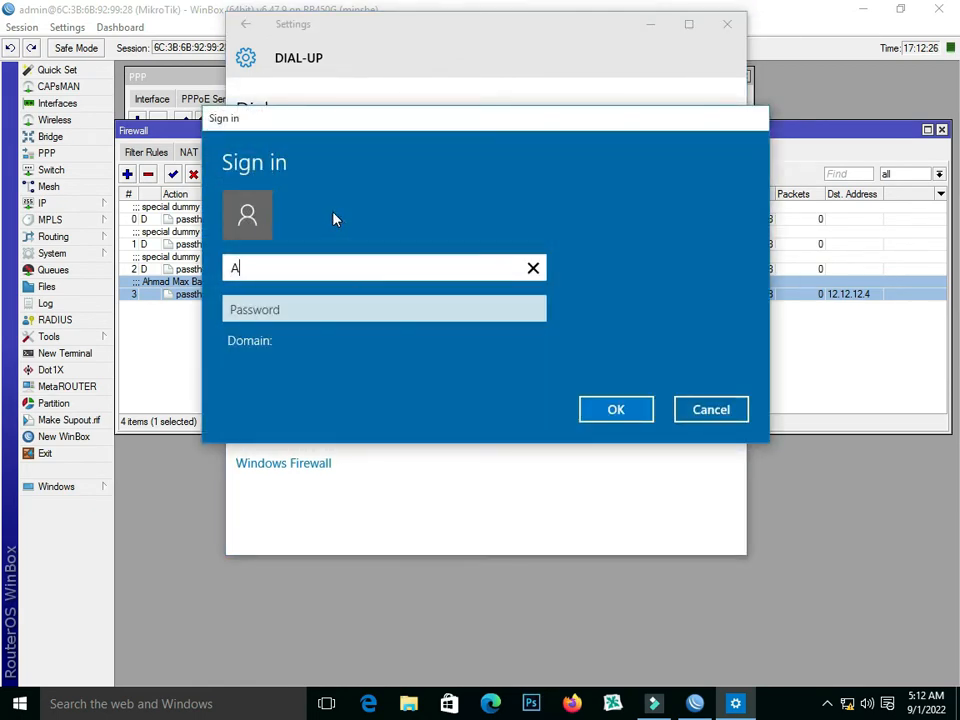
text(hmad)
key(Tab)
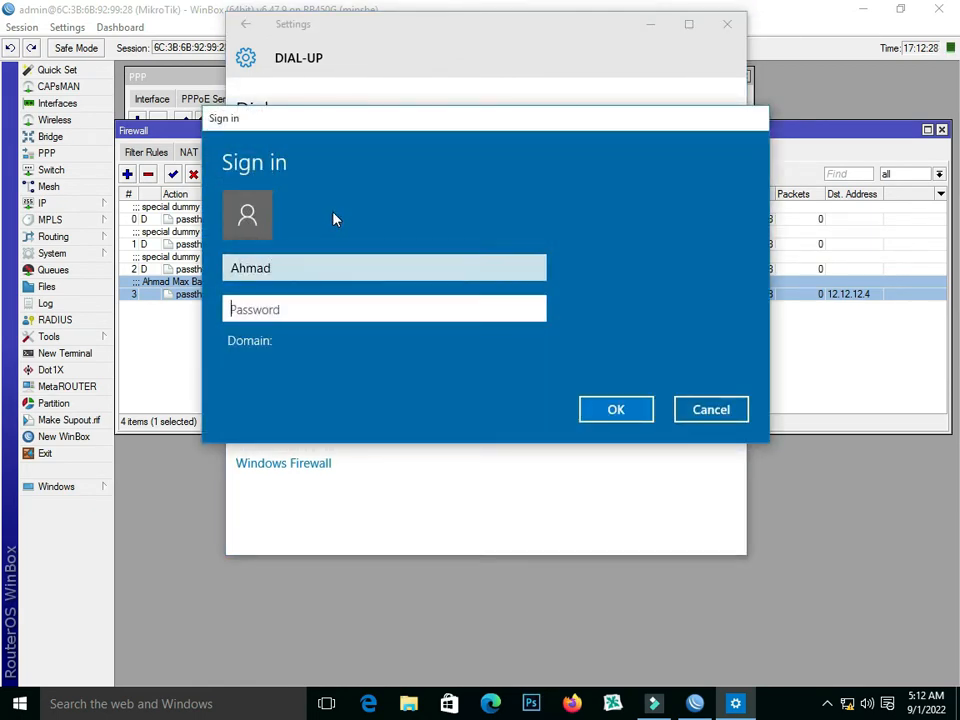
text(123)
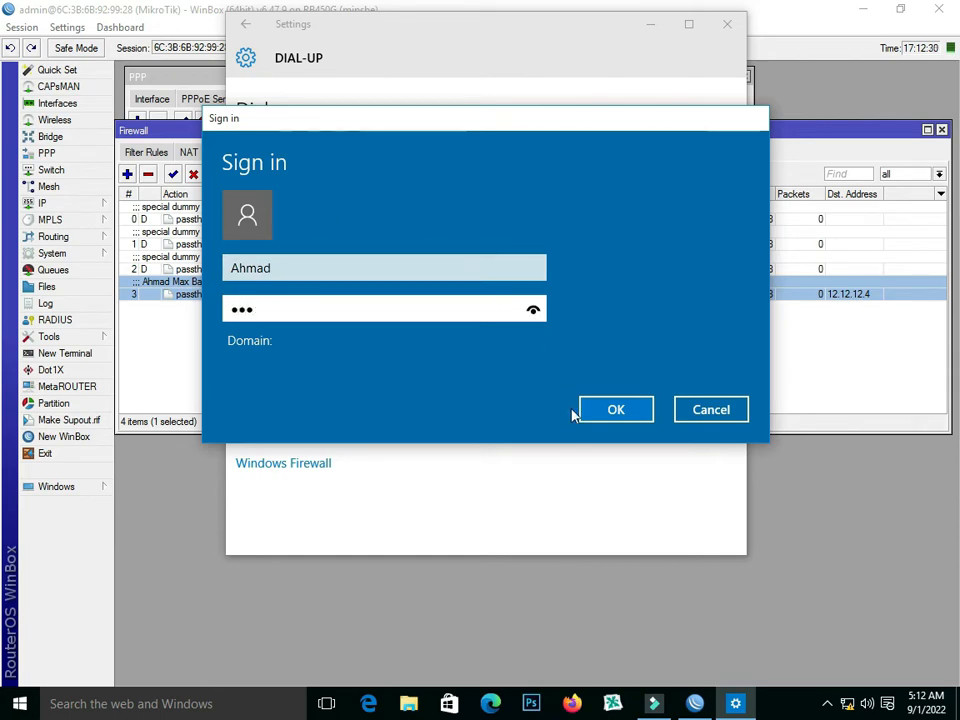
click(600, 409)
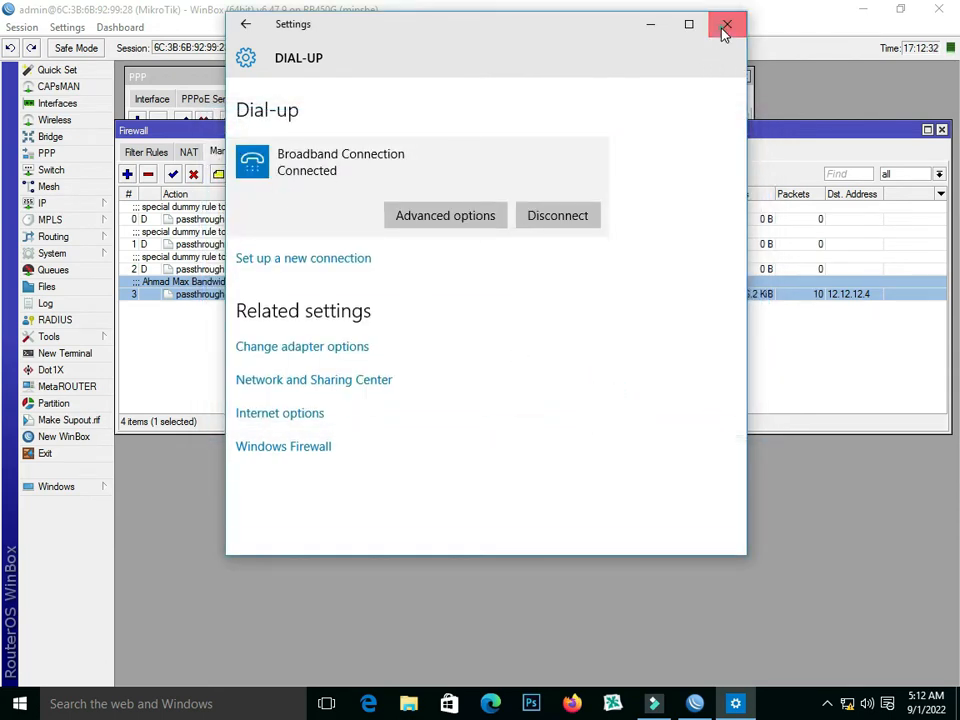
click(726, 25)
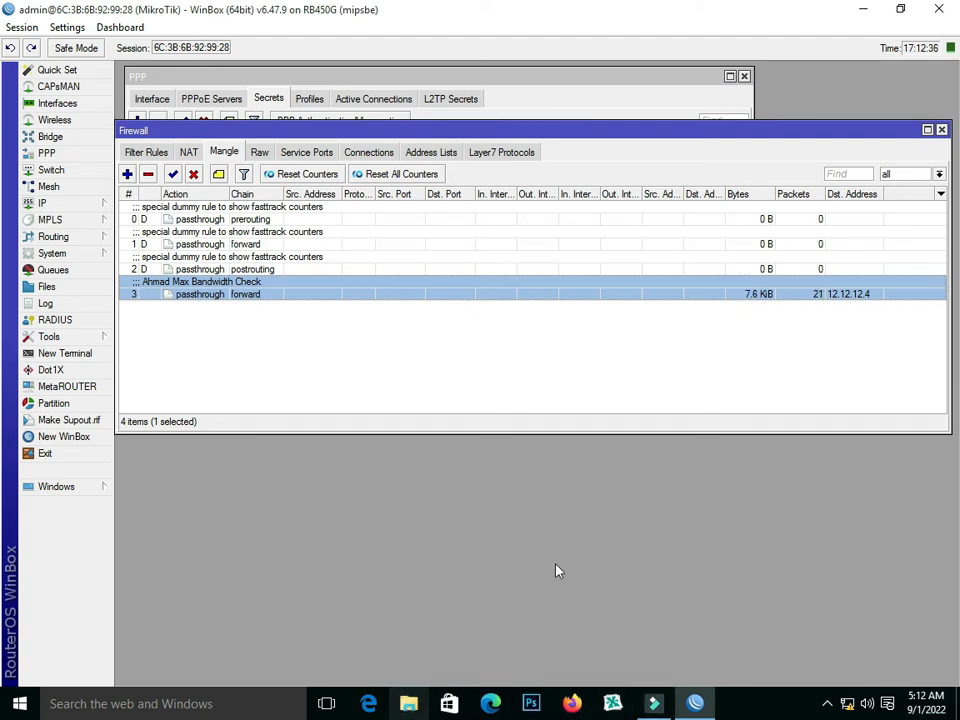
- Switch to Chrome, place its window over the WinBox mangle list, and open YouTube
click(863, 9)
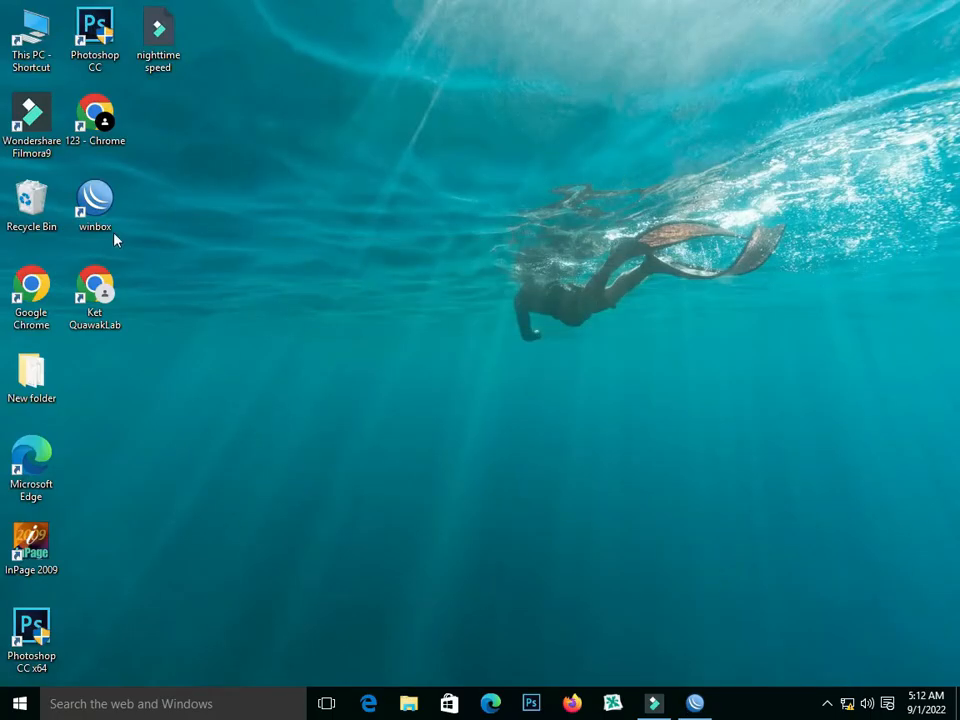
double_click(96, 300)
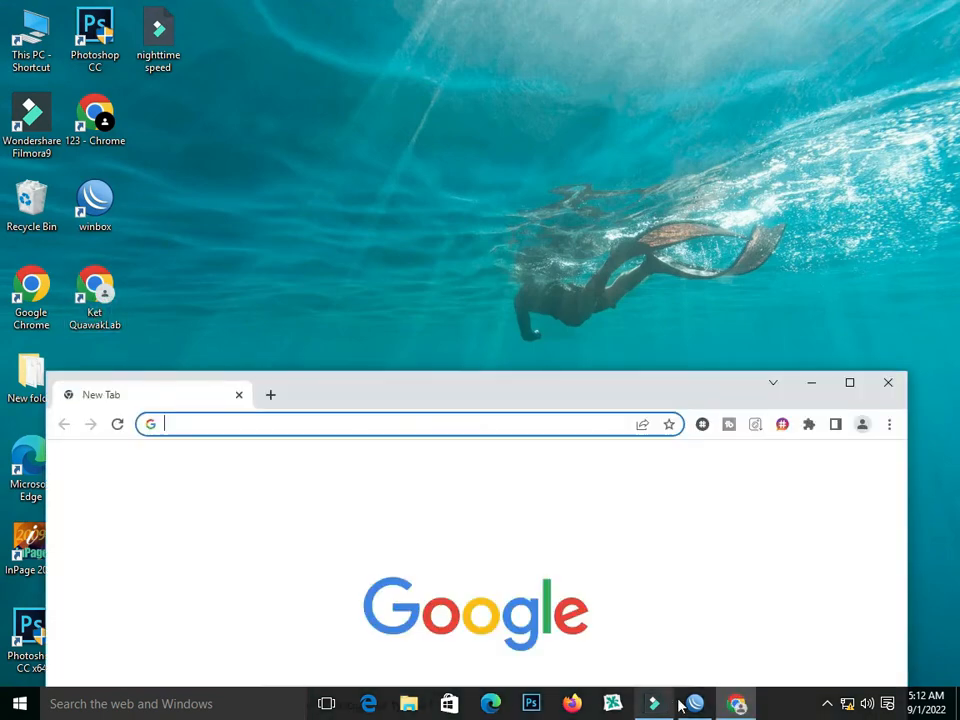
click(693, 707)
click(737, 704)
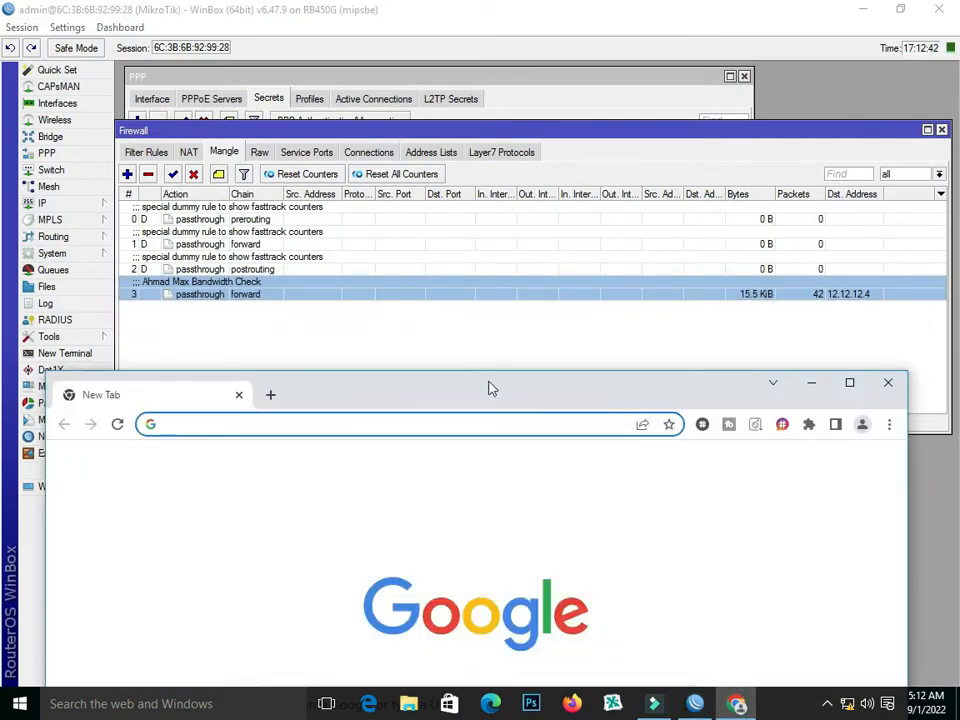
drag(491, 388, 493, 238)
click(386, 596)
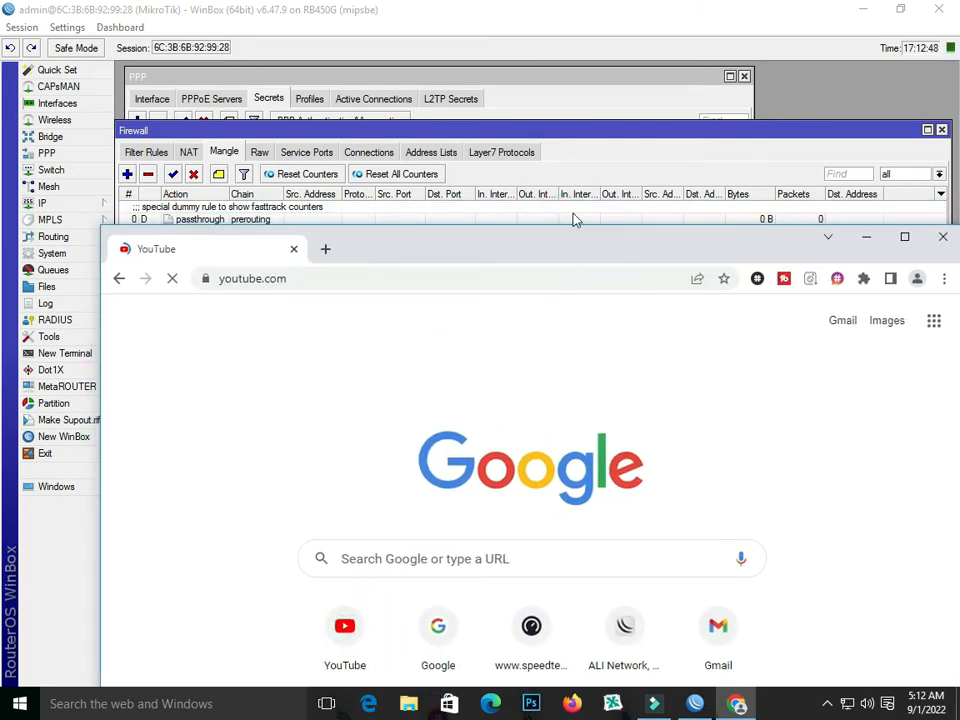
- Arrange the Firewall and Chrome windows to keep the rule's byte and packet counters in view while browsing the YouTube home page
drag(589, 132, 588, 77)
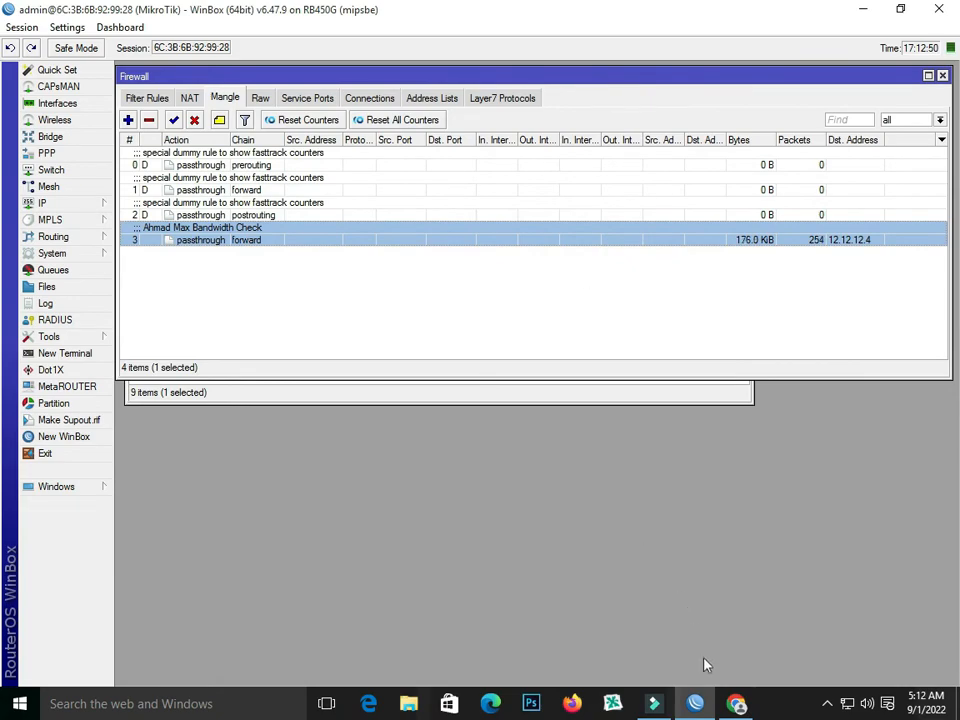
click(695, 703)
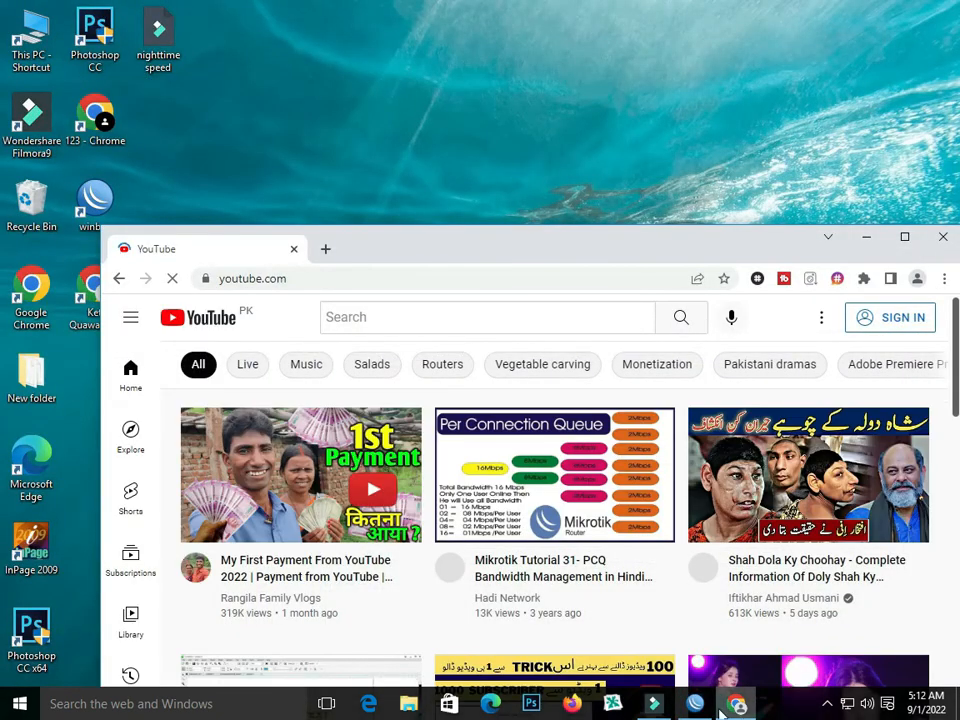
click(697, 704)
click(736, 704)
drag(577, 238, 567, 273)
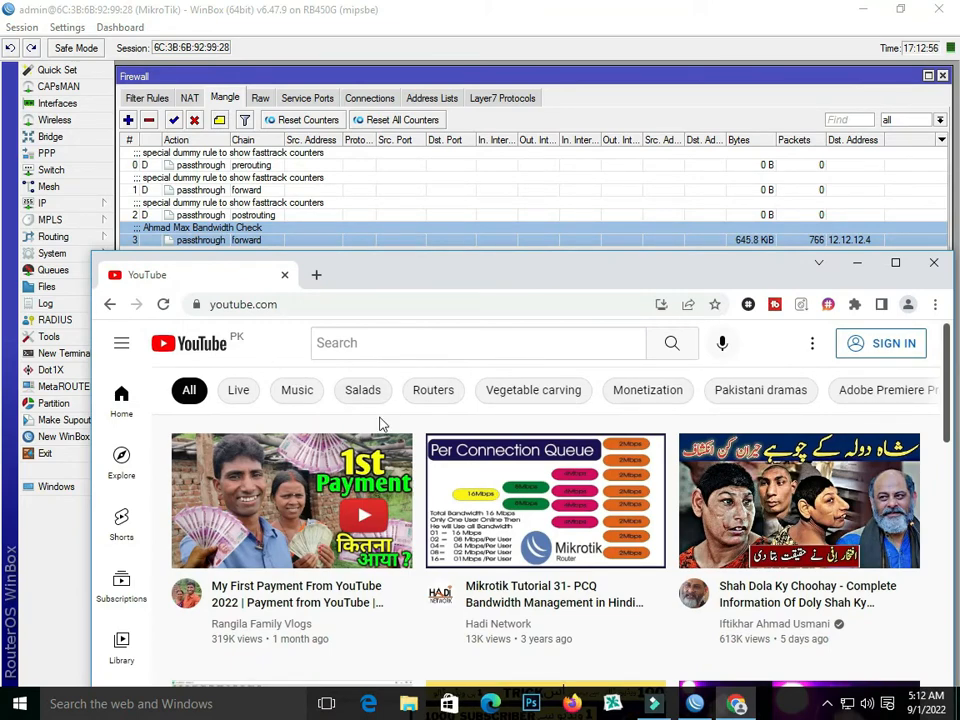
scroll(428, 500, down, 3)
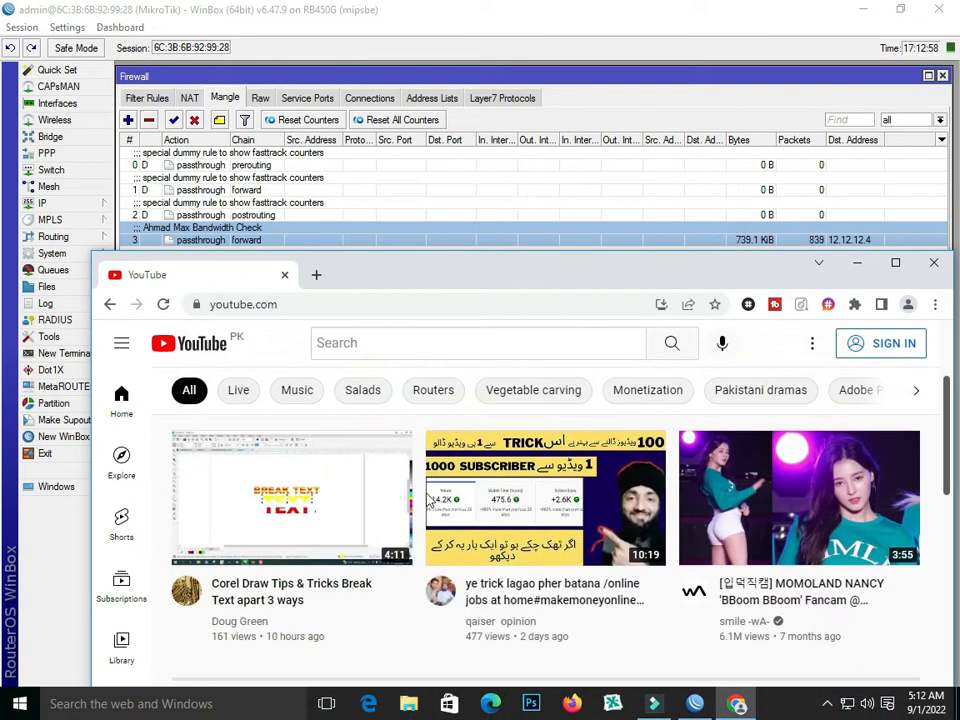
scroll(428, 500, down, 10)
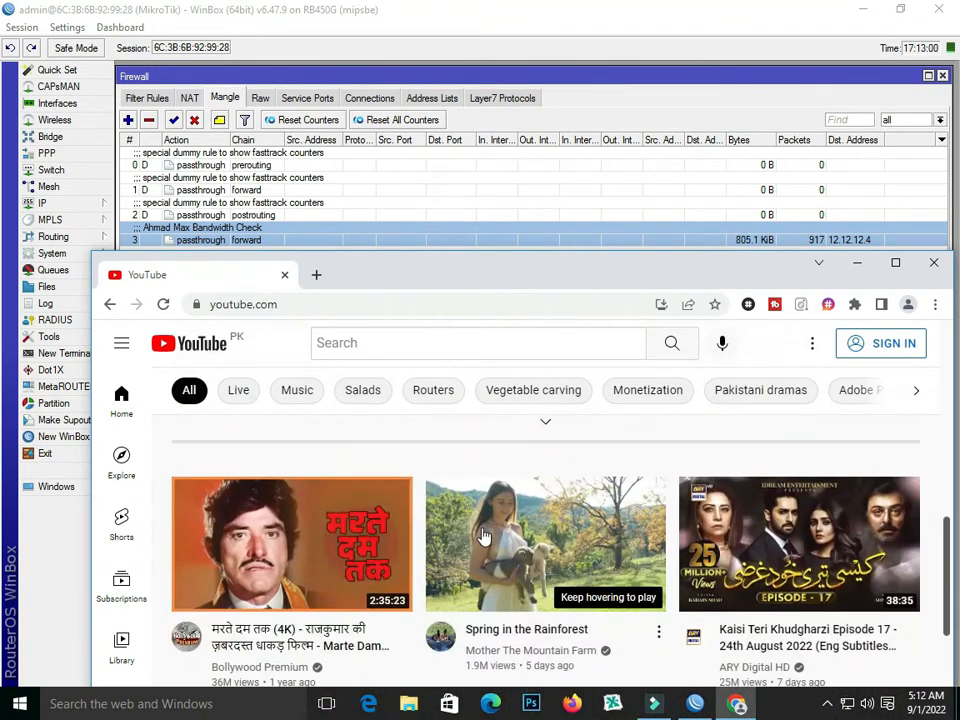
- Open the Bollywood Premium 4K movie from the YouTube home page and pause its playback
scroll(483, 537, down, 3)
scroll(484, 536, up, 2)
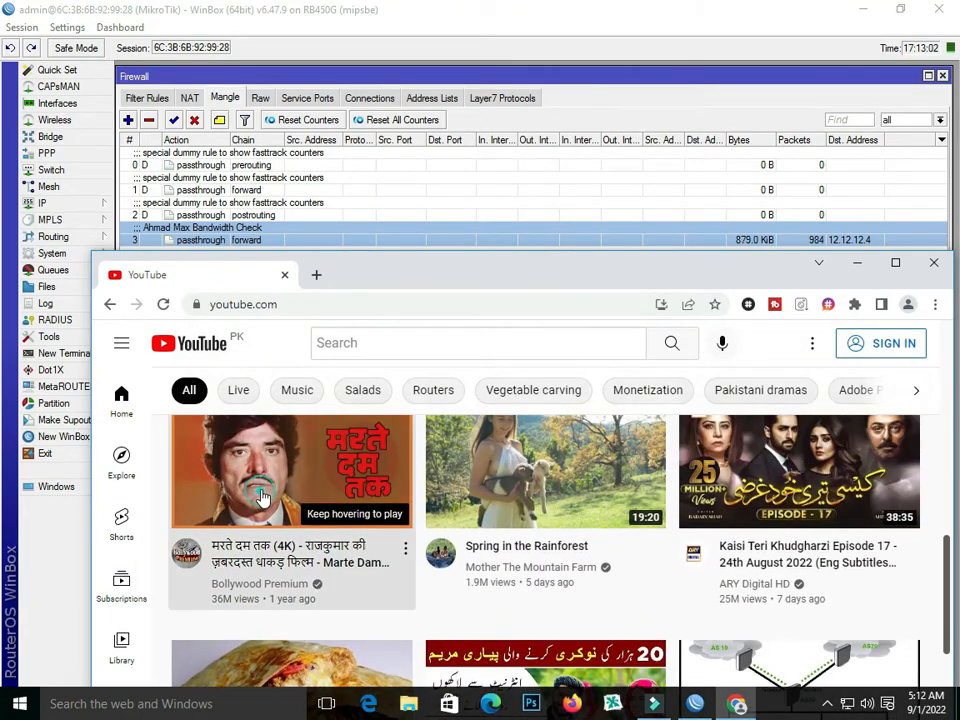
click(261, 497)
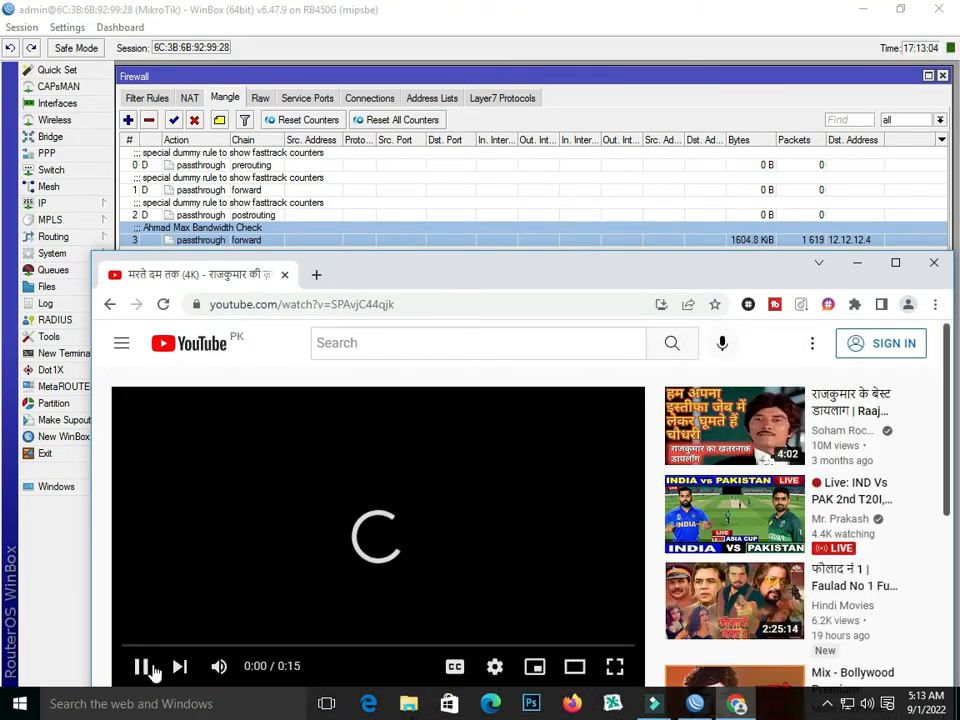
click(143, 667)
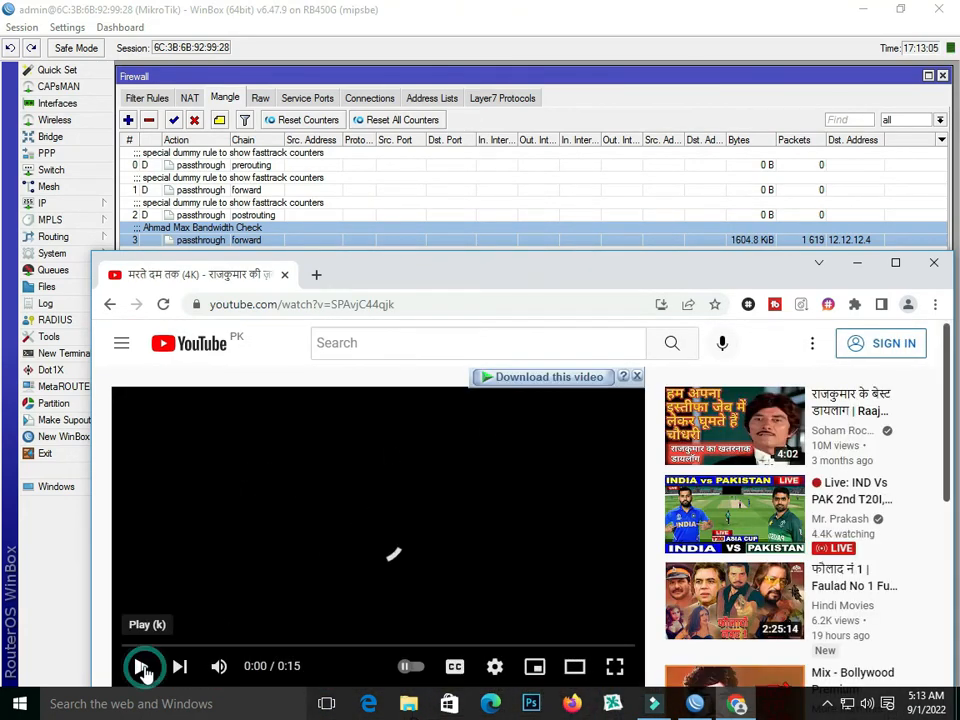
- Start downloading the YouTube video as an MP4 file in 1080p HD quality
click(578, 379)
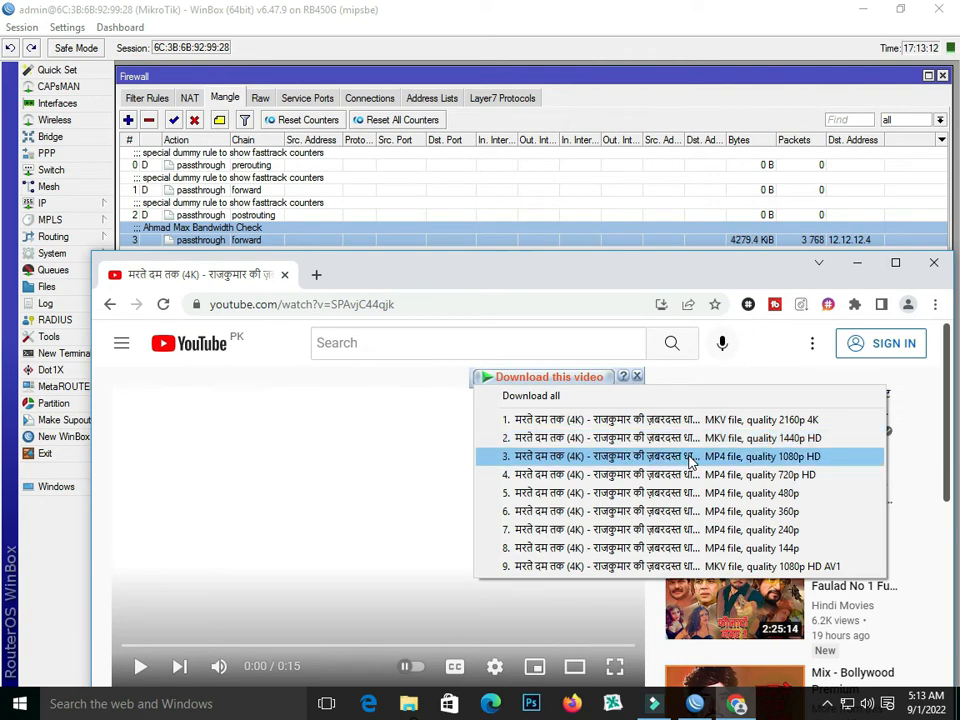
click(686, 456)
click(499, 428)
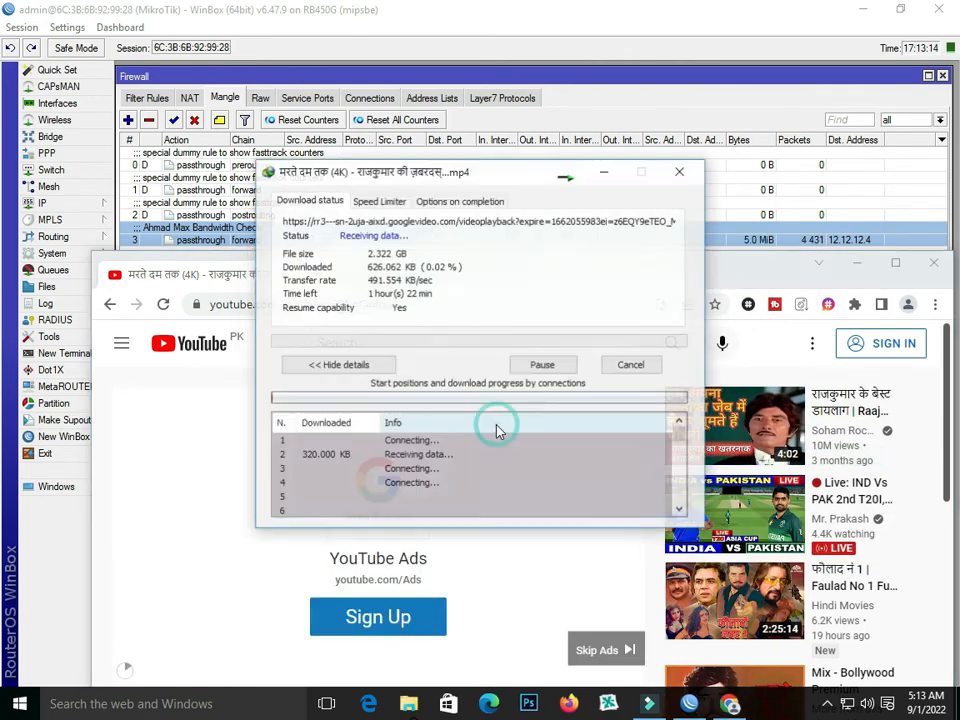
- Move the download progress window below the mangle rule's counters and minimize Chrome
drag(514, 159, 526, 250)
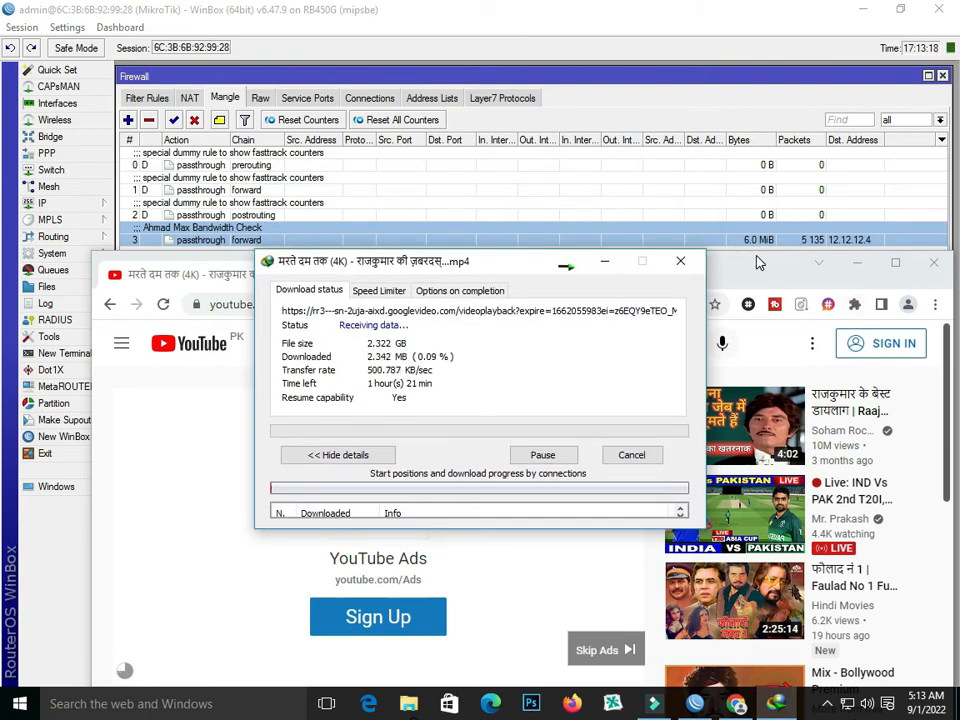
click(884, 272)
click(858, 264)
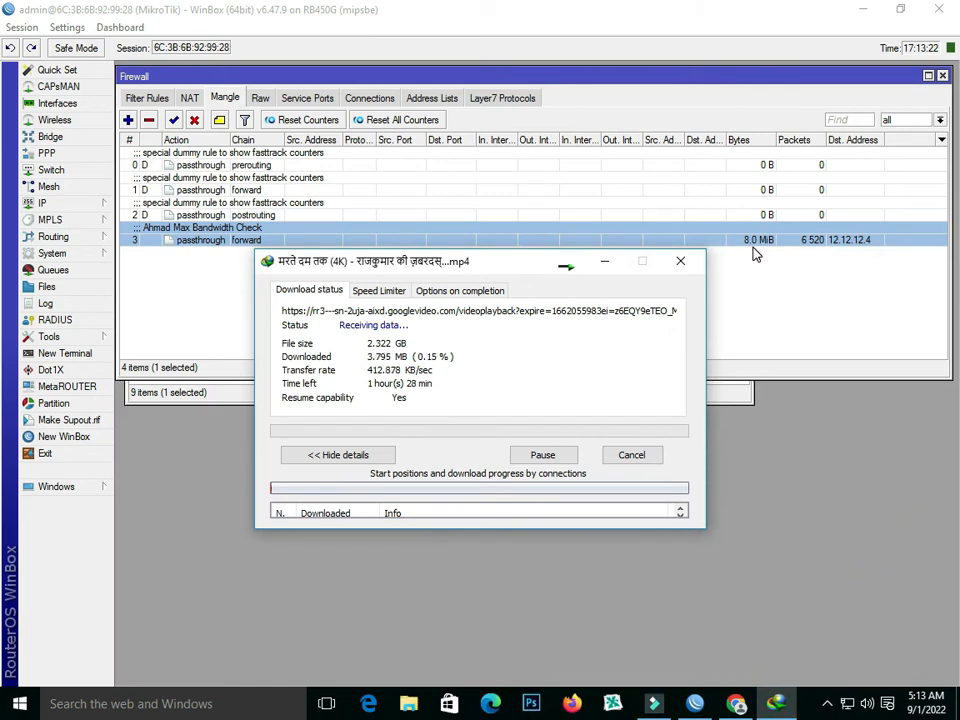
- Minimize the download progress window, bring Chrome back, and pause the advertisement playing on the video page
click(774, 703)
click(737, 704)
click(137, 666)
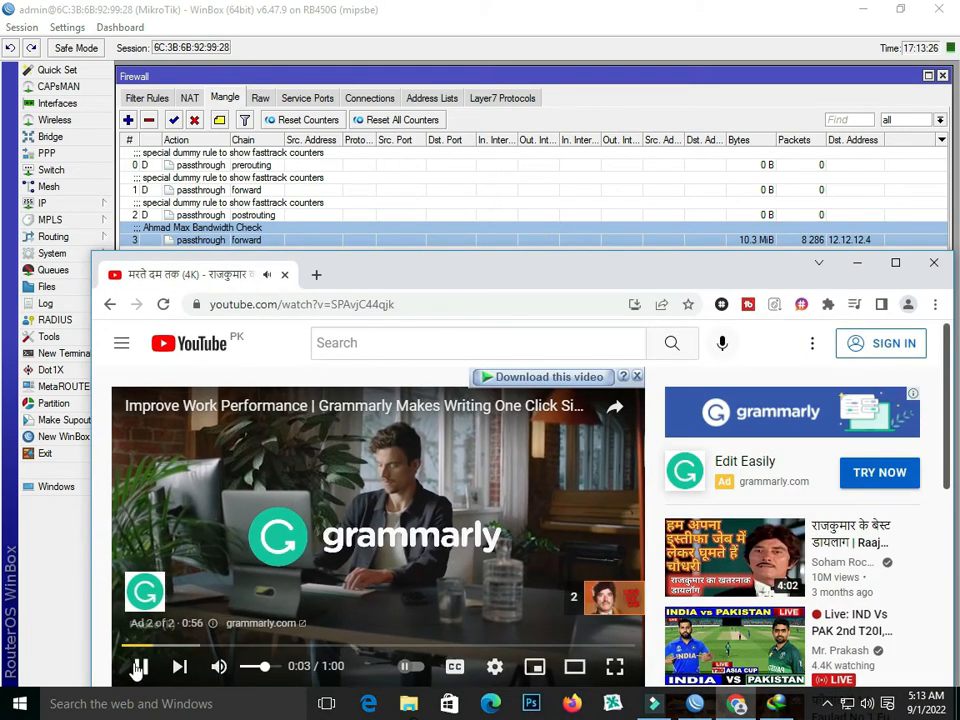
- Move the Chrome window lower, and shift the WinBox Firewall window down while watching the mangle rule's counters
drag(640, 274, 626, 376)
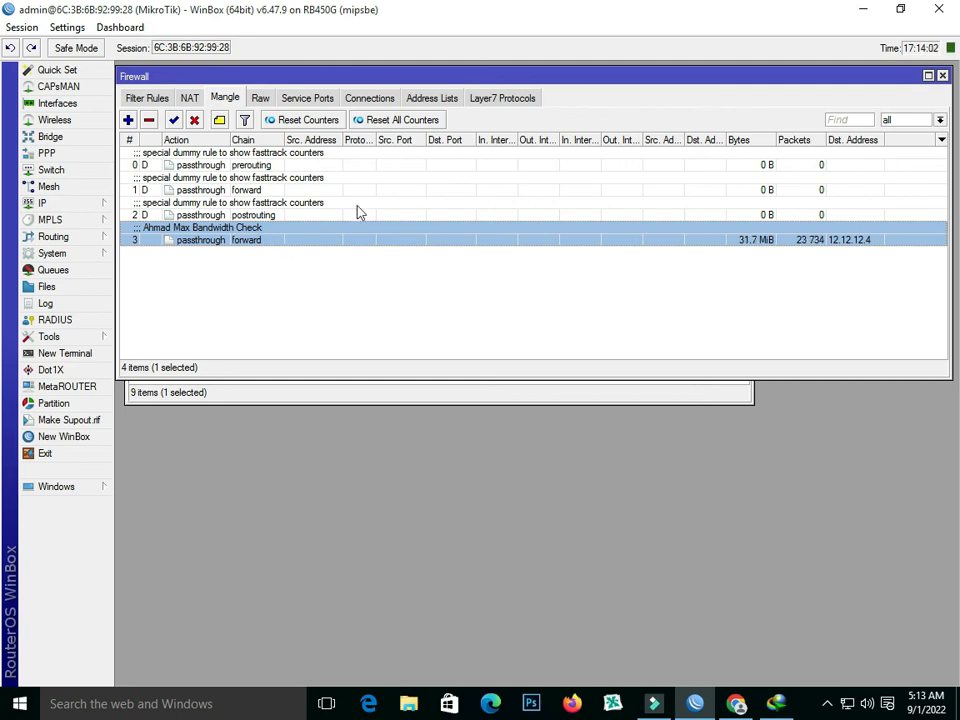
drag(482, 78, 479, 109)
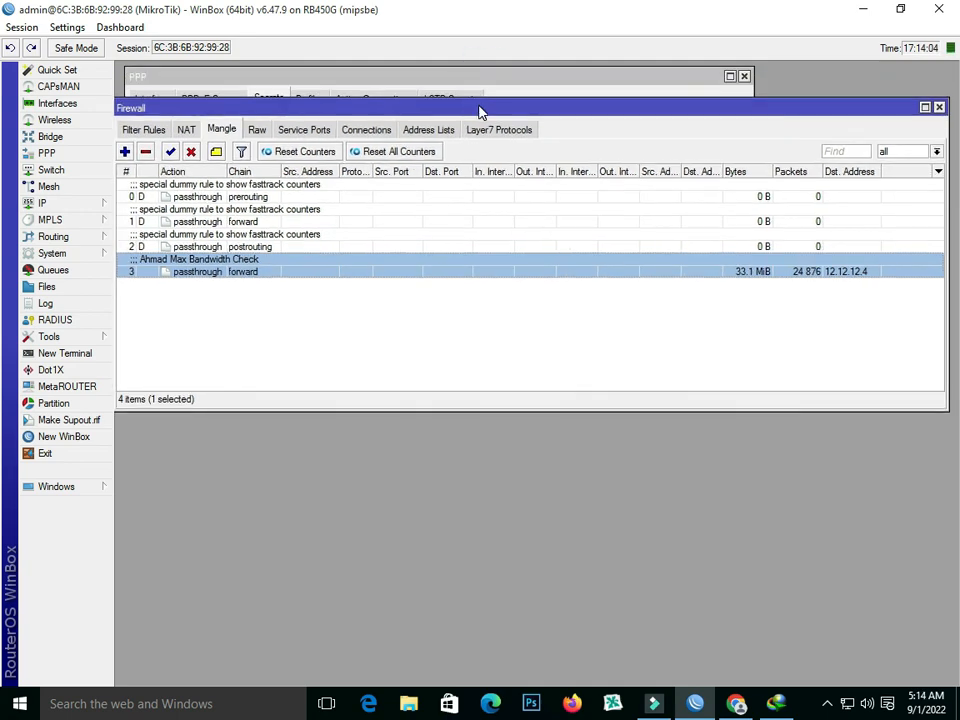